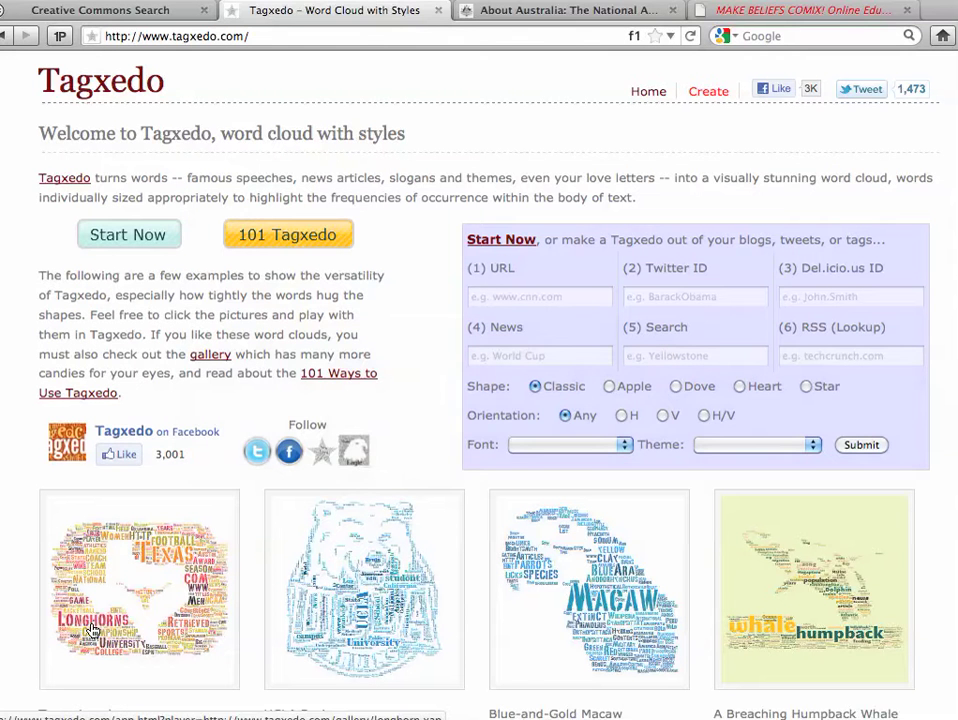
Switch from the Tagxedo home page to the Creative Commons Search tab
{"action": "left_click", "coordinate": [173, 12]}
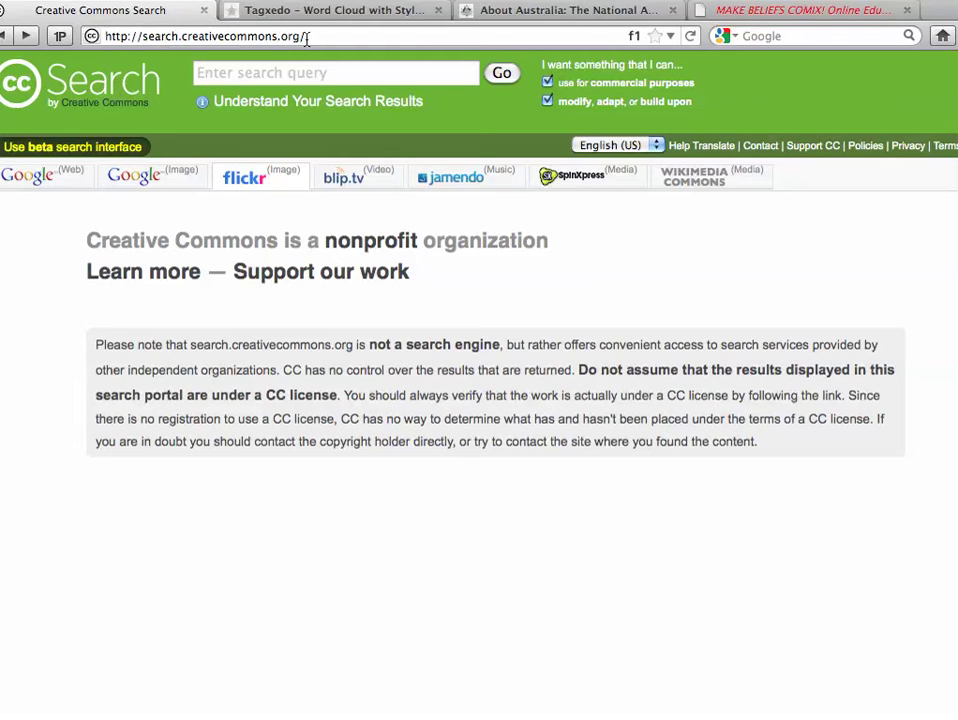
Search Flickr through Creative Commons Search for 'flinders street station'
{"action": "left_click", "coordinate": [319, 70]}
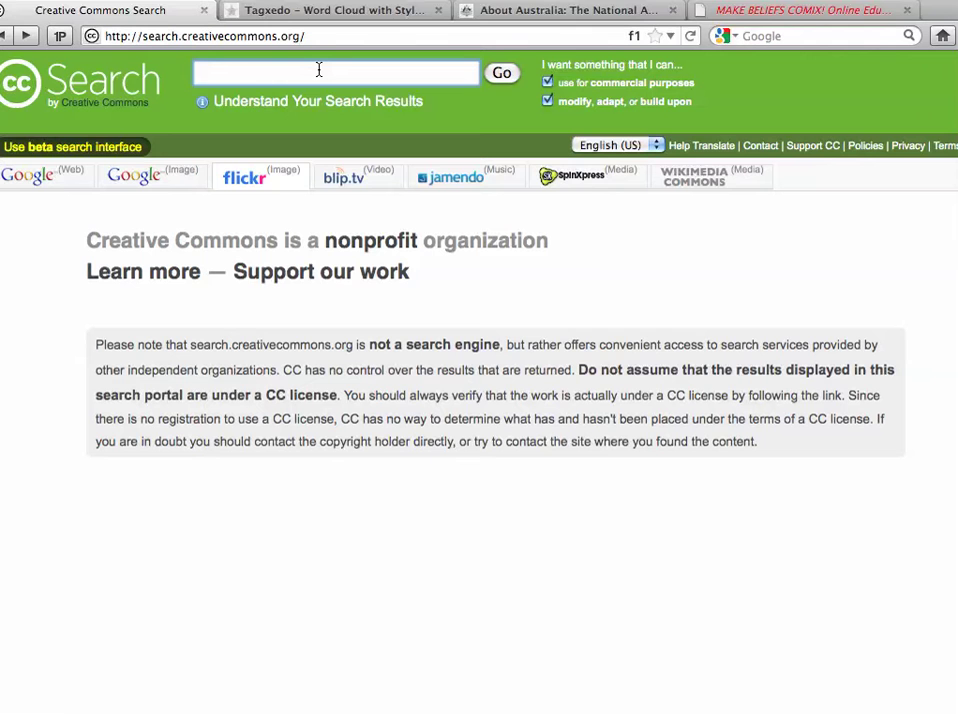
{"action": "type", "text": "flinder"}
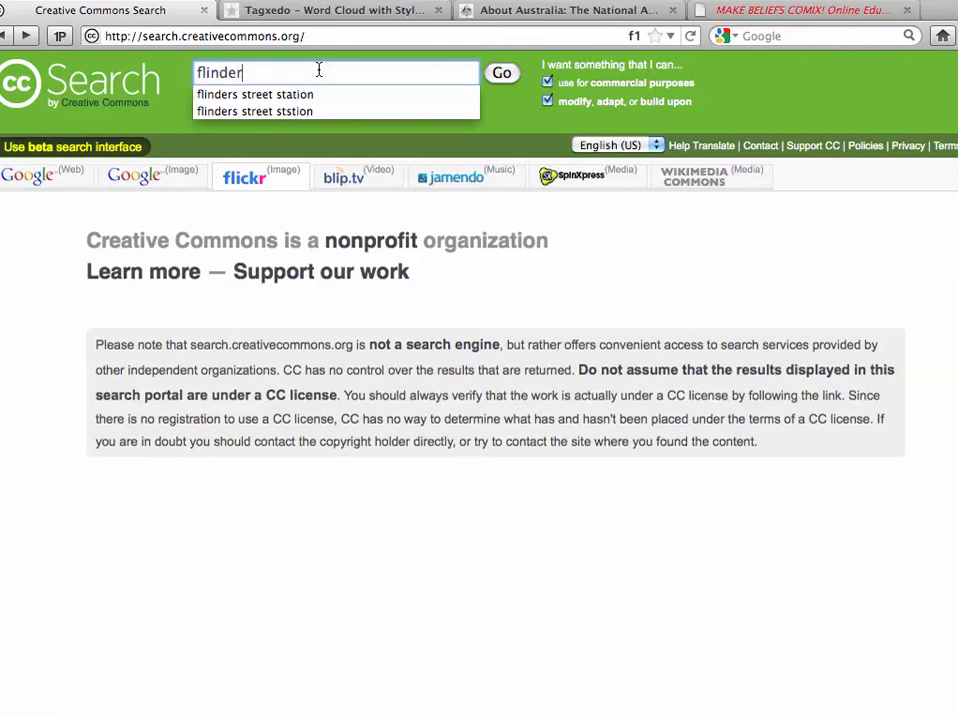
{"action": "key", "text": "Down"}
{"action": "key", "text": "Return"}
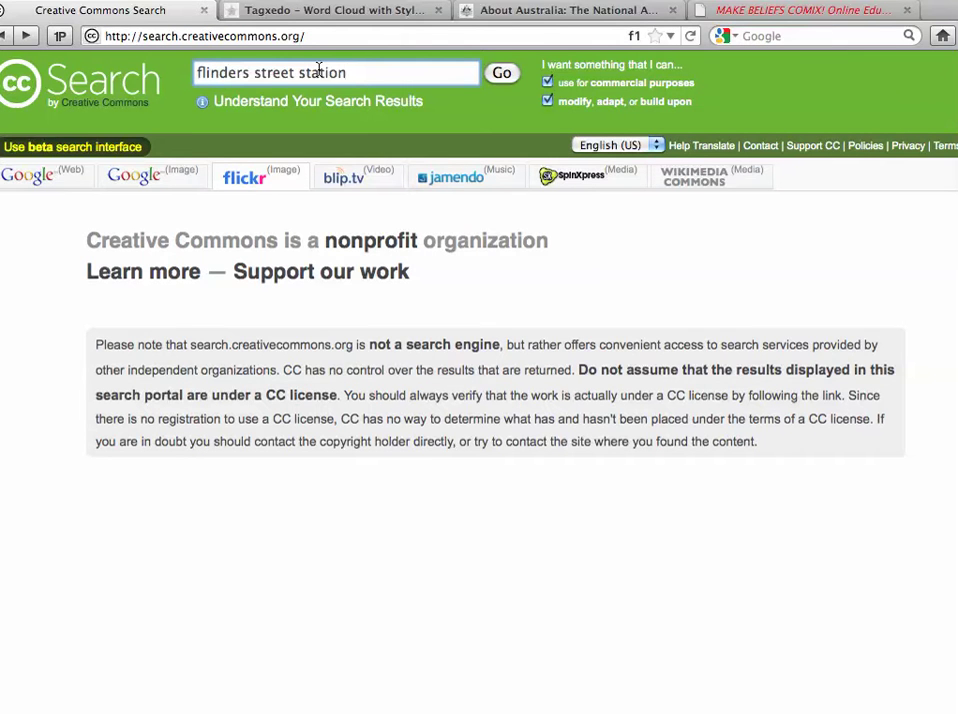
{"action": "left_click", "coordinate": [263, 183]}
Run the Flickr search and open the night-time photo of the yellow-lit Flinders Street Station
{"action": "left_click", "coordinate": [505, 79]}
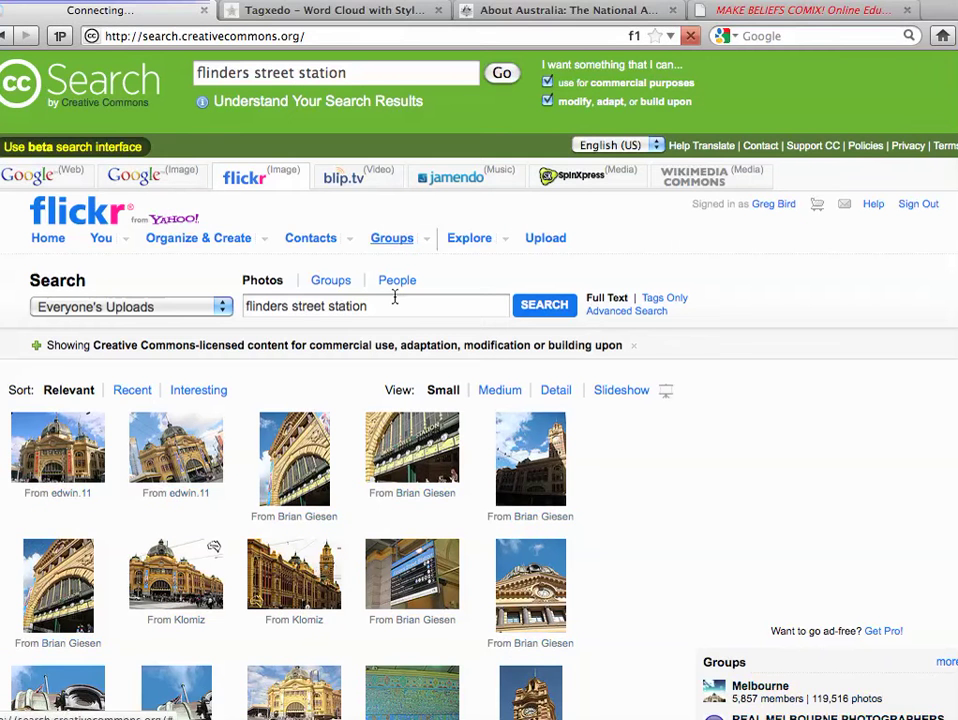
{"action": "scroll", "coordinate": [396, 297], "scroll_direction": "down", "scroll_amount": 10}
{"action": "scroll", "coordinate": [396, 297], "scroll_direction": "down", "scroll_amount": 2}
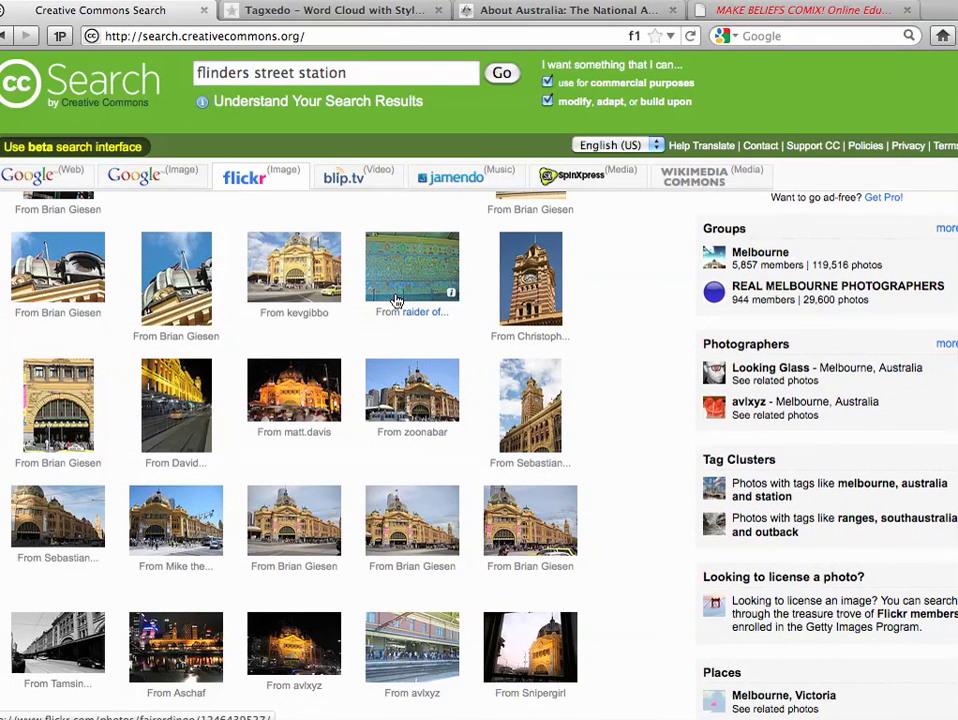
{"action": "left_click", "coordinate": [172, 412]}
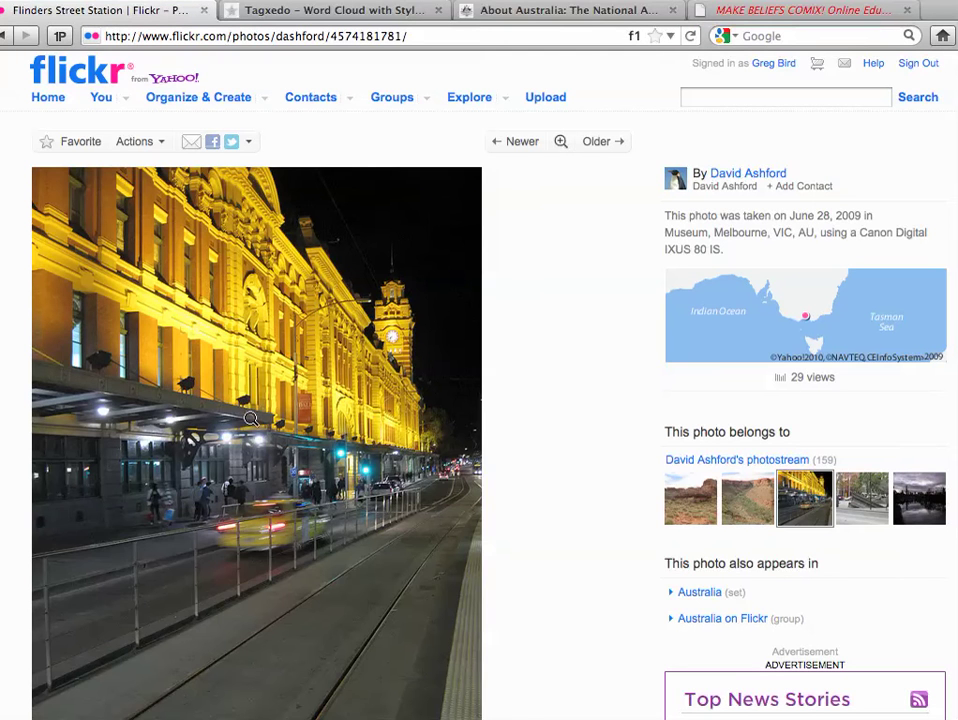
Open the station photo's All sizes page showing the Large 768 x 1024 version and its licence
{"action": "scroll", "coordinate": [256, 418], "scroll_direction": "down", "scroll_amount": 2}
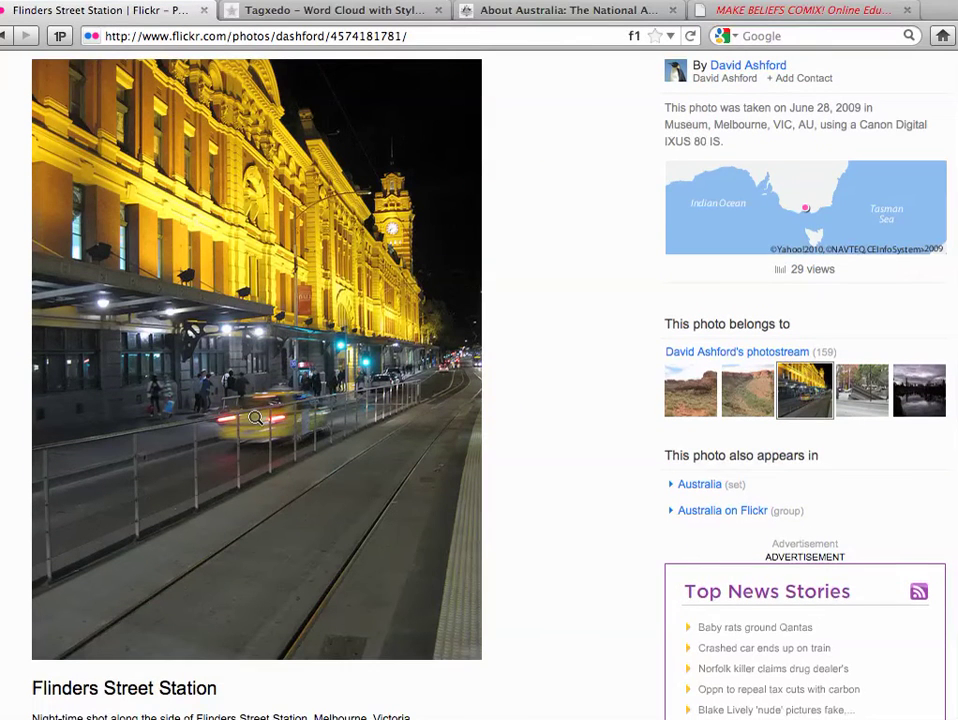
{"action": "scroll", "coordinate": [256, 418], "scroll_direction": "up", "scroll_amount": 1}
{"action": "left_click", "coordinate": [252, 410]}
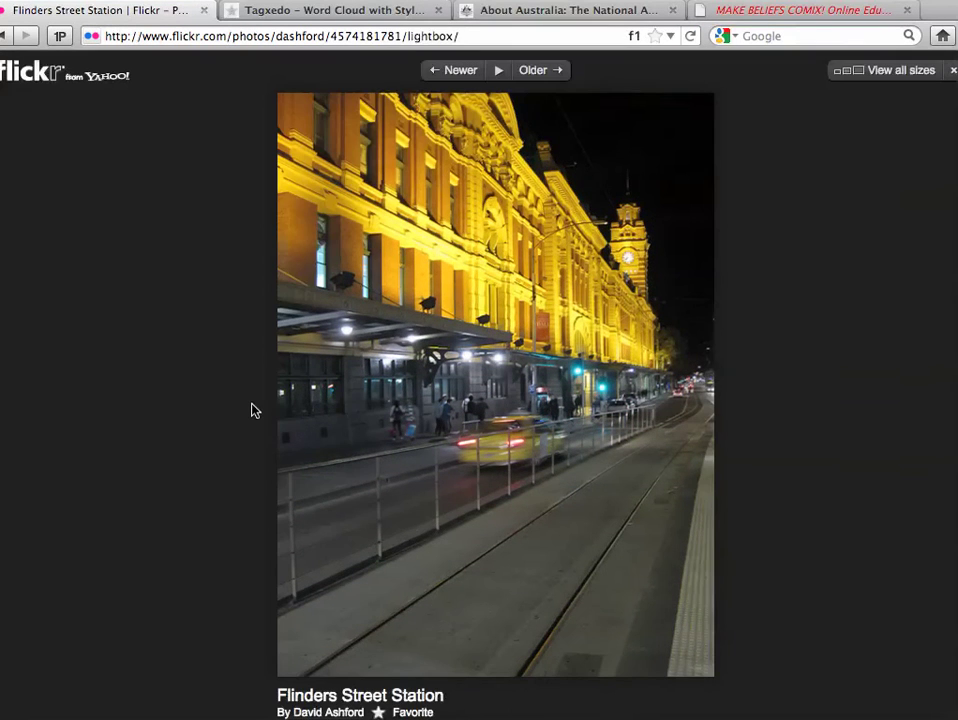
{"action": "left_click", "coordinate": [885, 72]}
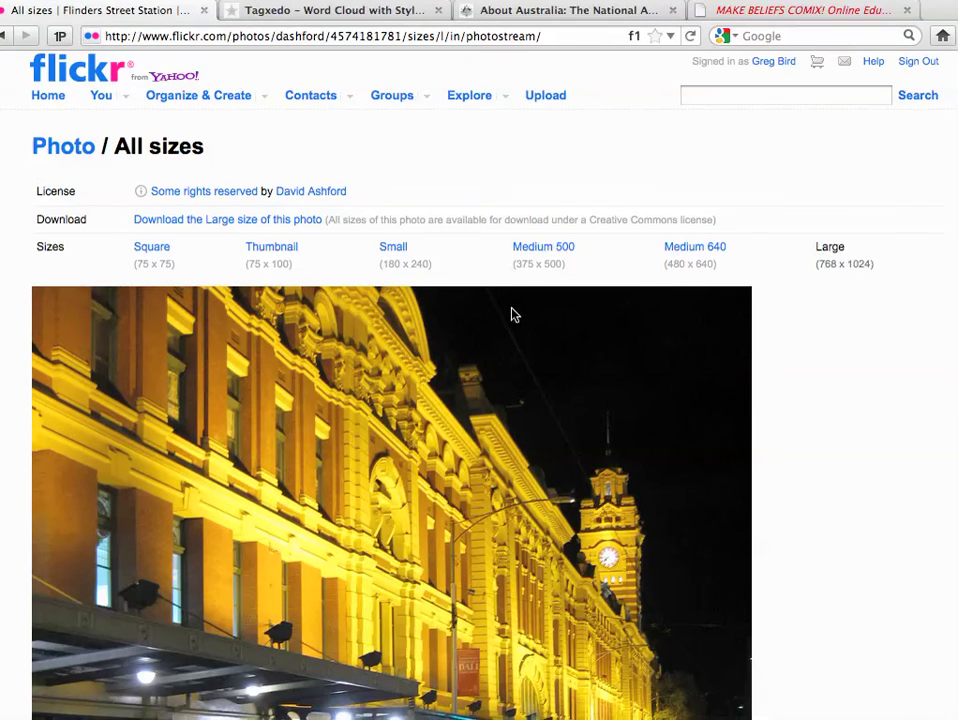
{"action": "scroll", "coordinate": [513, 315], "scroll_direction": "down", "scroll_amount": 2}
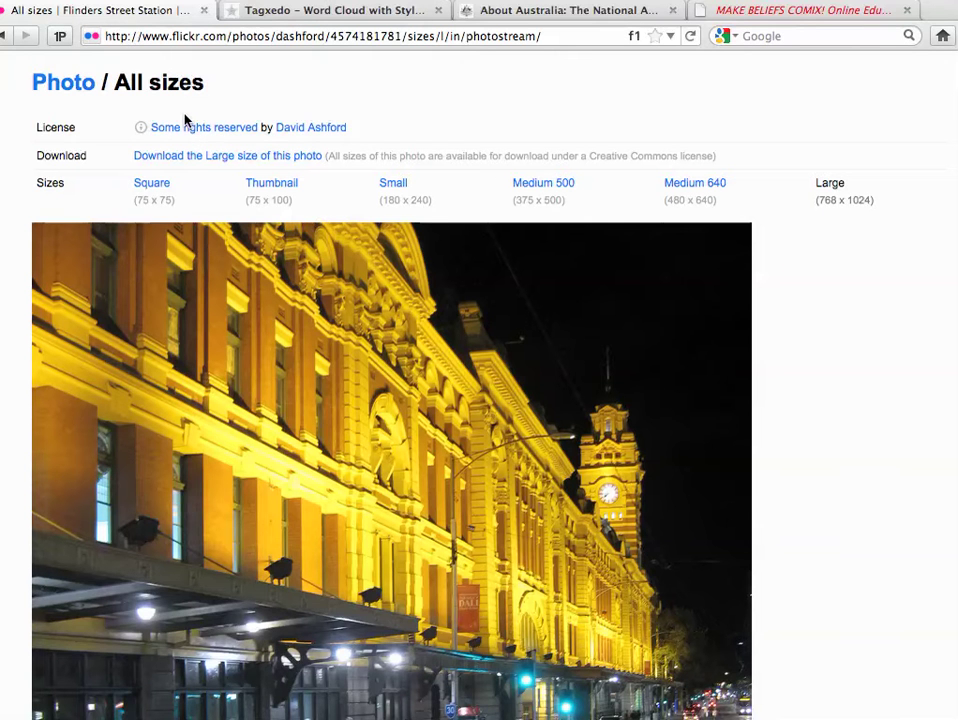
Return to Tagxedo and launch the Creator with its default Mother's Day rose cloud
{"action": "left_click", "coordinate": [274, 11]}
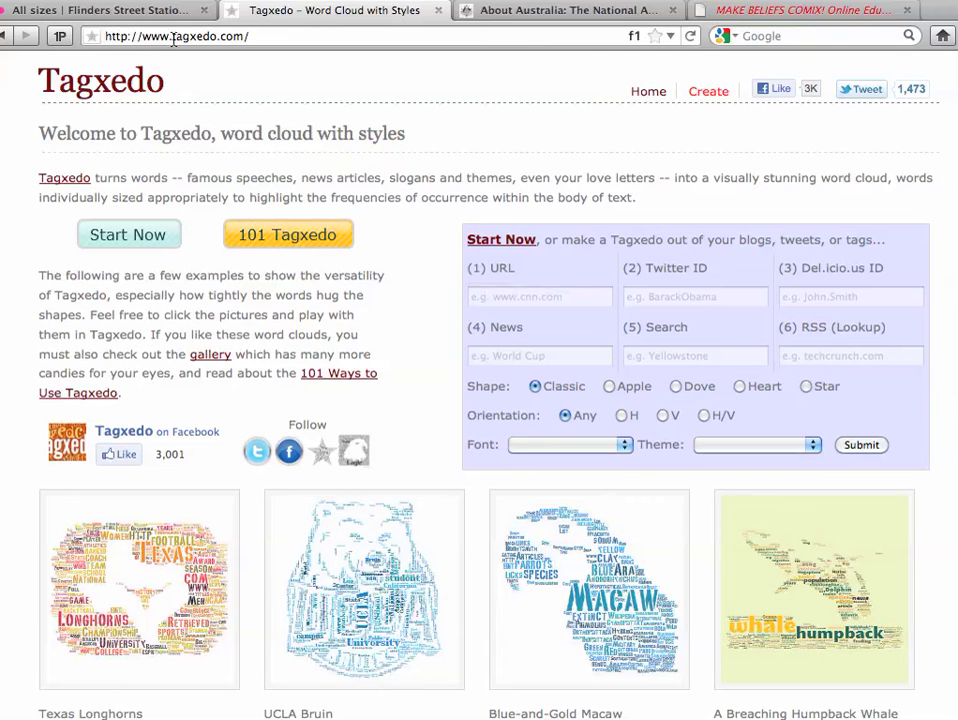
{"action": "left_click", "coordinate": [130, 235]}
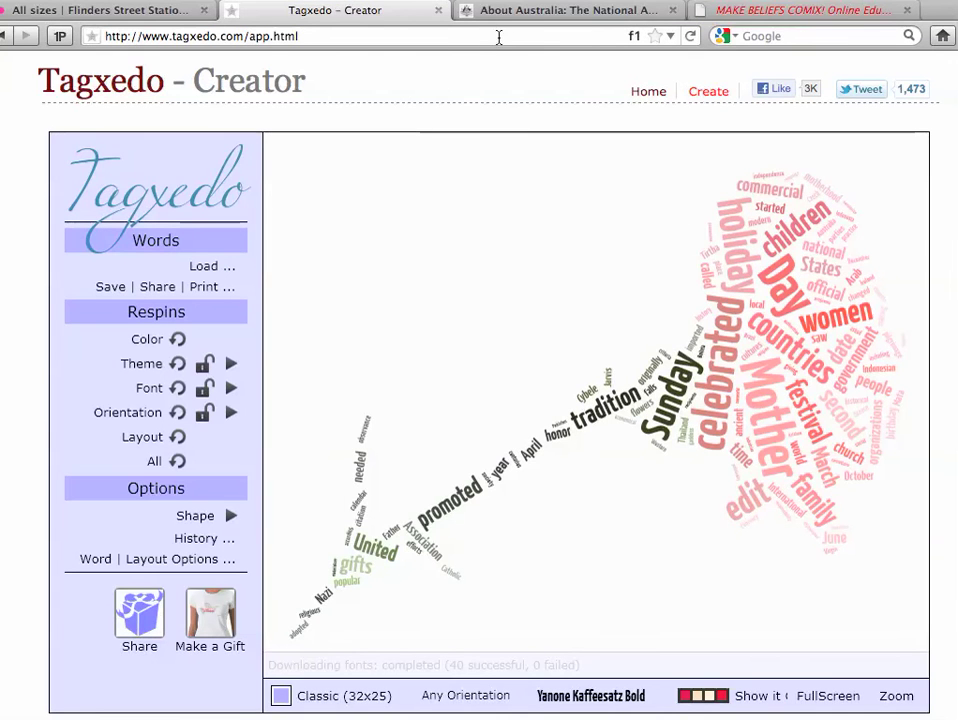
Copy the Advance Australia Fair lyrics from the DFAT anthem page and return to Tagxedo Creator
{"action": "left_click", "coordinate": [515, 14]}
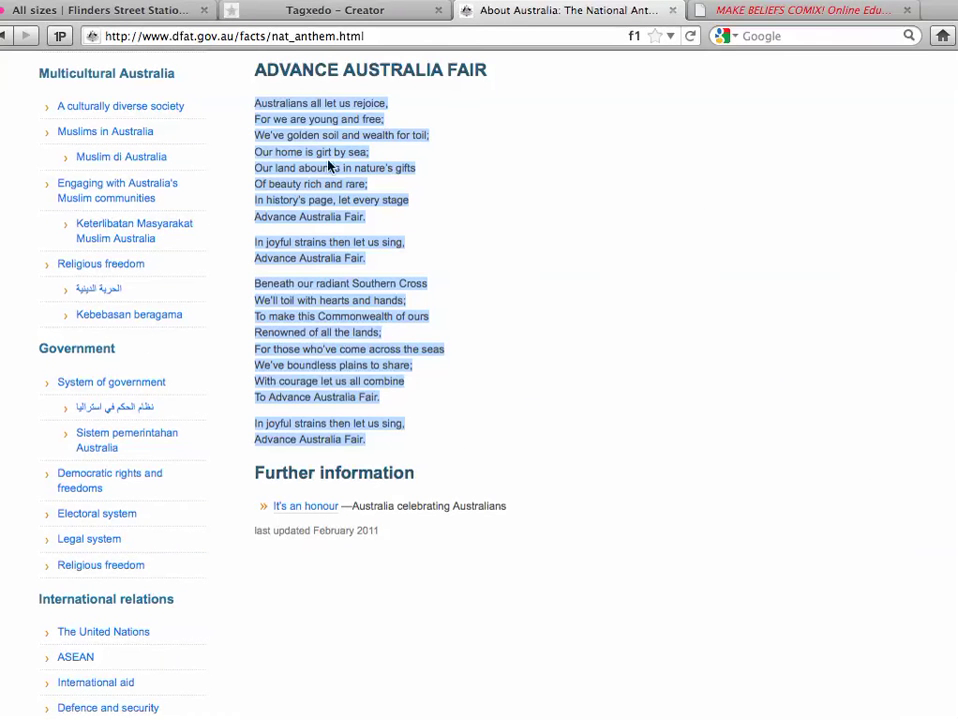
{"action": "right_click", "coordinate": [316, 152]}
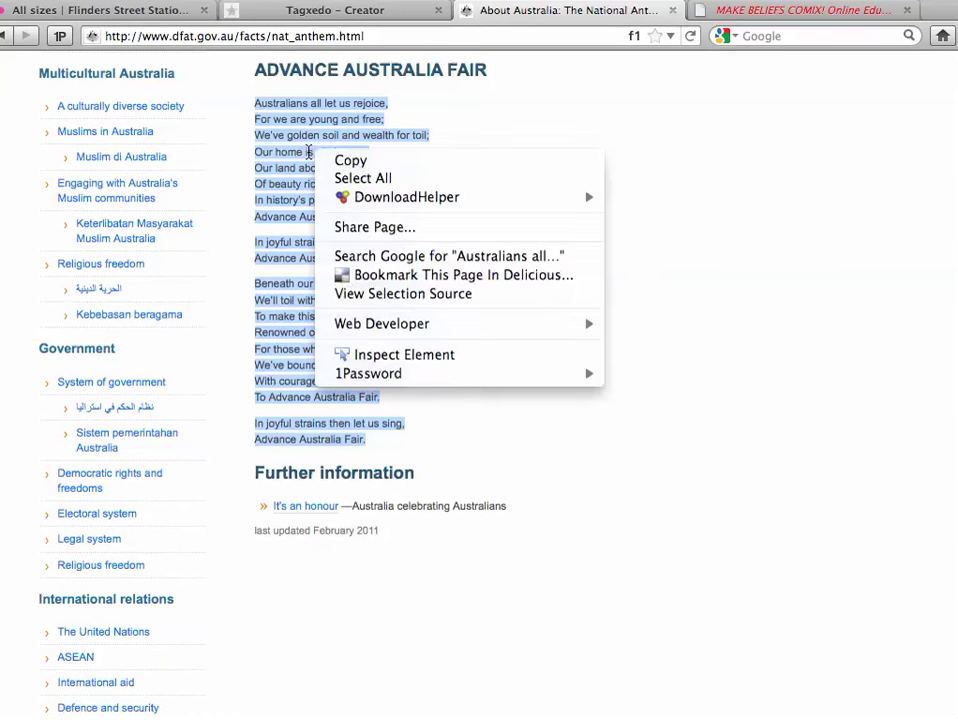
{"action": "left_click", "coordinate": [328, 163]}
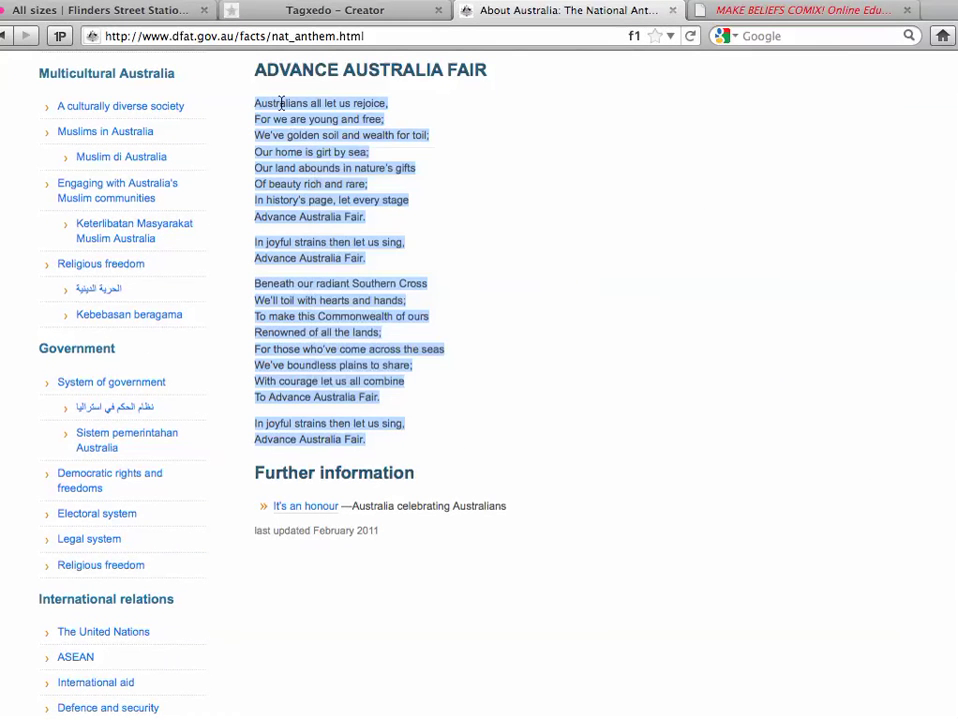
{"action": "left_click", "coordinate": [321, 11]}
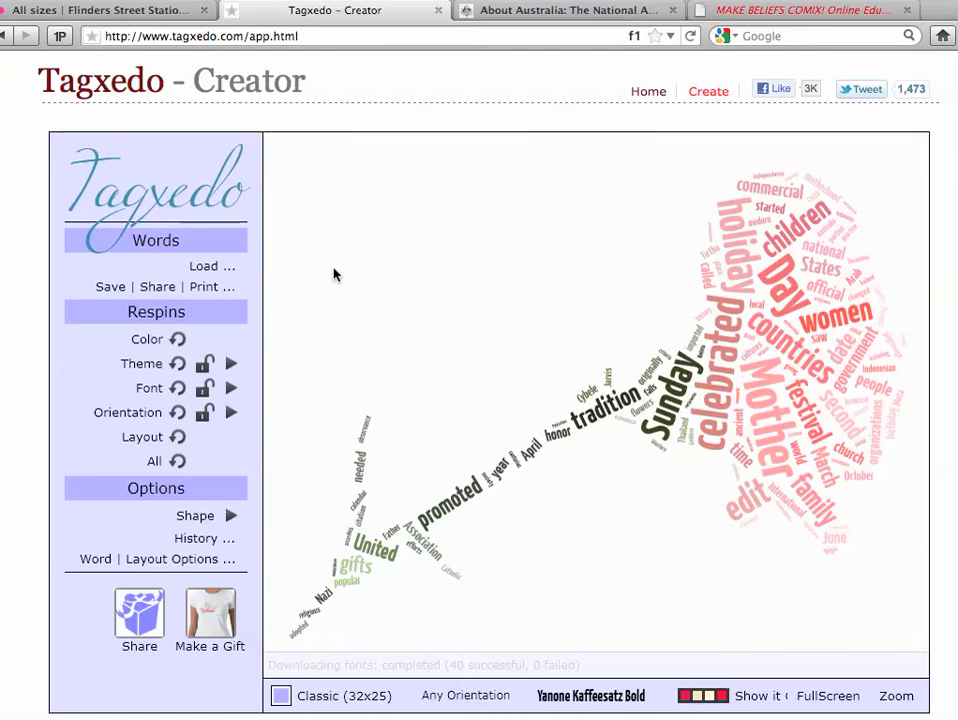
Paste the anthem lyrics into the Load menu's text box and submit them to rebuild the cloud
{"action": "left_click", "coordinate": [210, 268]}
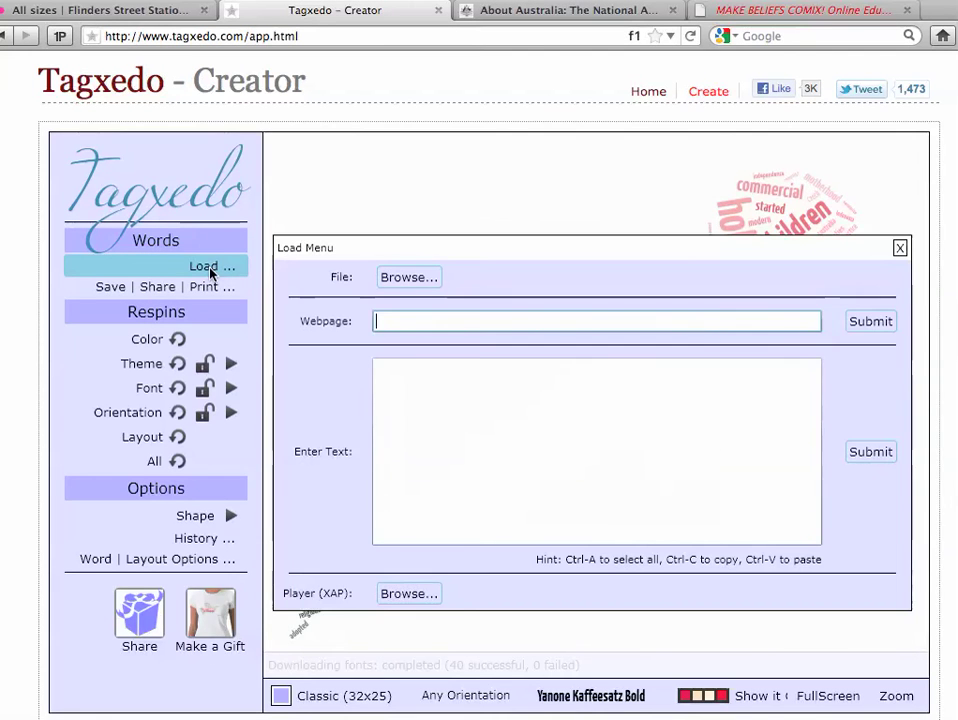
{"action": "left_click", "coordinate": [377, 368]}
{"action": "key", "text": "ctrl+v"}
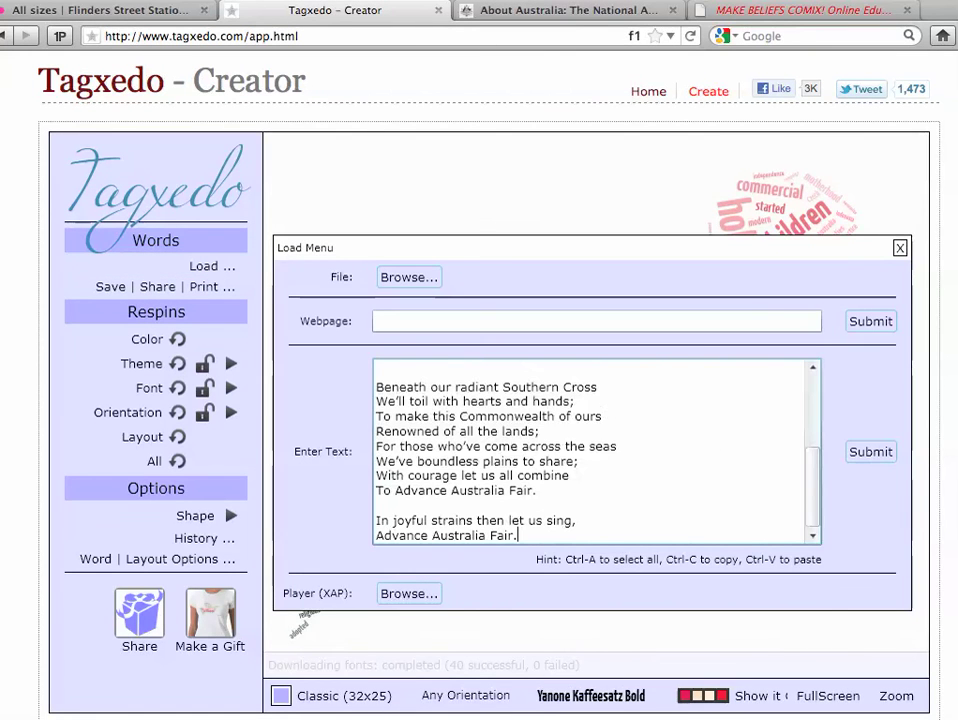
{"action": "left_click", "coordinate": [866, 452]}
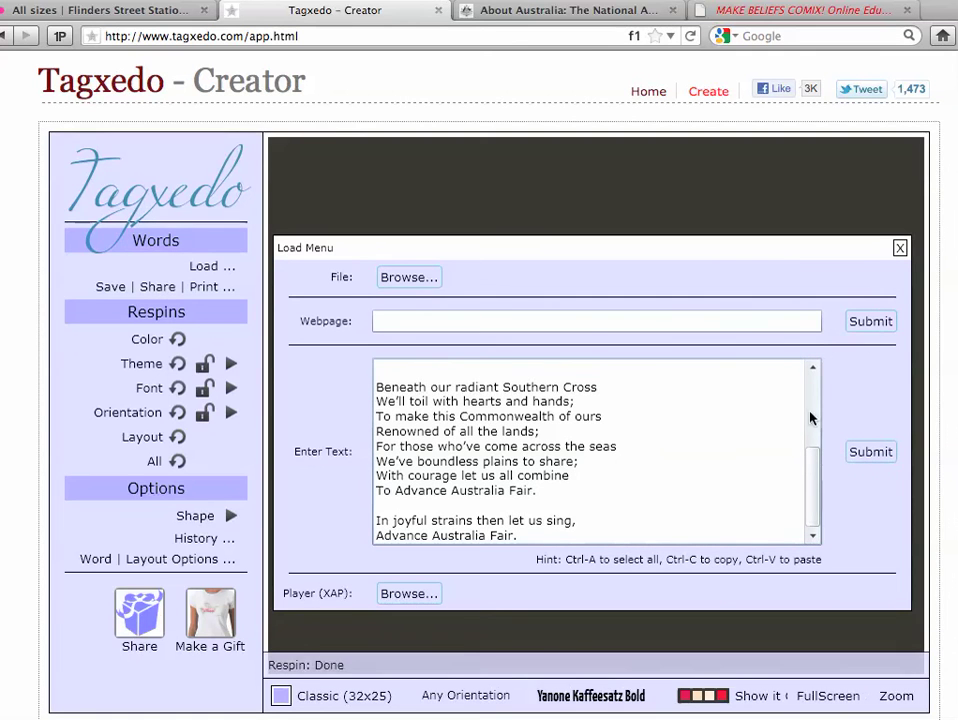
{"action": "left_click", "coordinate": [899, 248]}
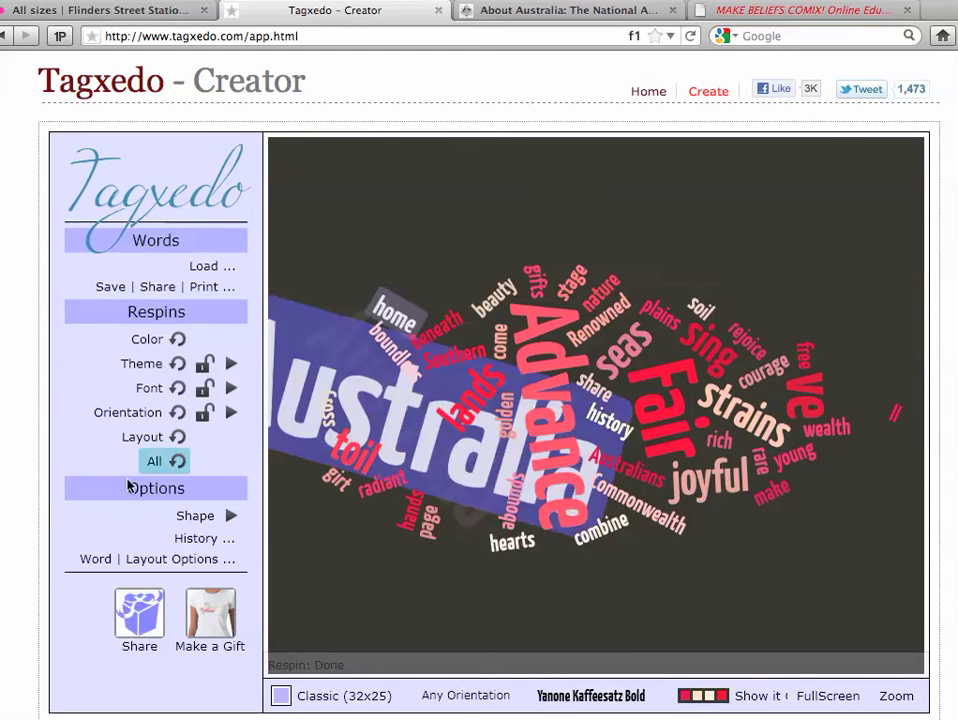
Give the anthem word cloud the Australia (26x25) shape
{"action": "left_click", "coordinate": [232, 516]}
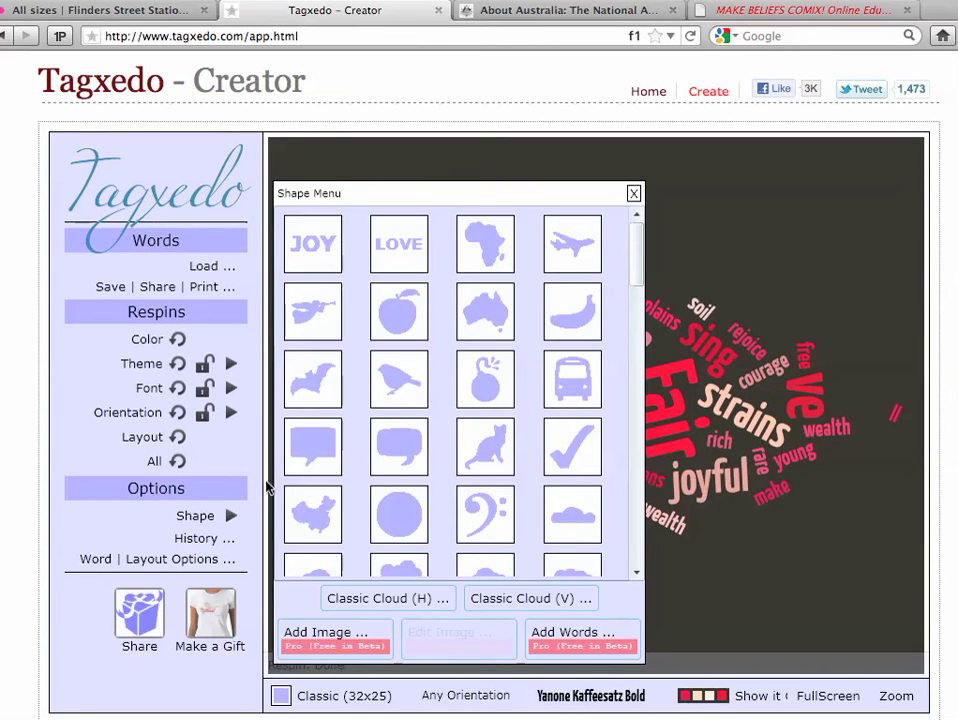
{"action": "left_click", "coordinate": [466, 338]}
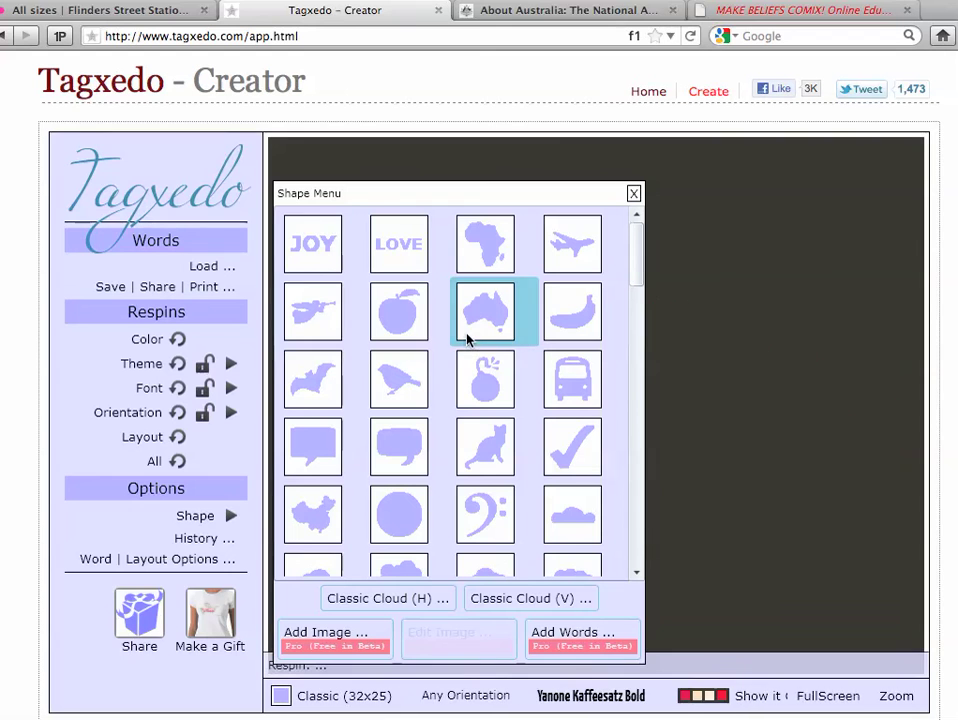
{"action": "left_click", "coordinate": [633, 194]}
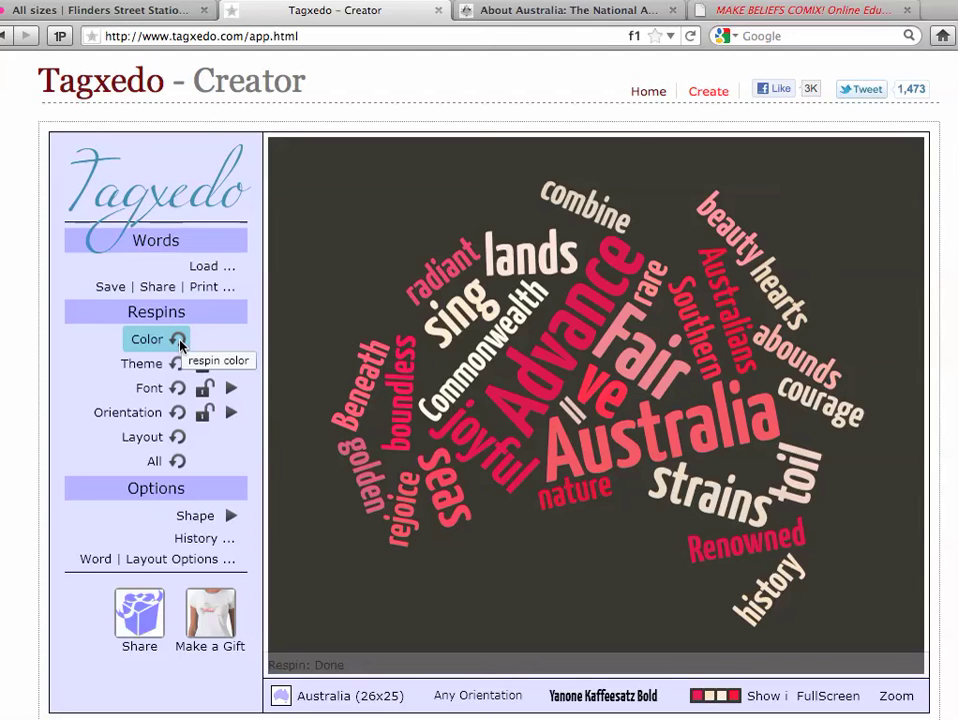
Respin the cloud three times until gold handwritten words on black appear, then bring up saving
{"action": "left_click", "coordinate": [178, 466]}
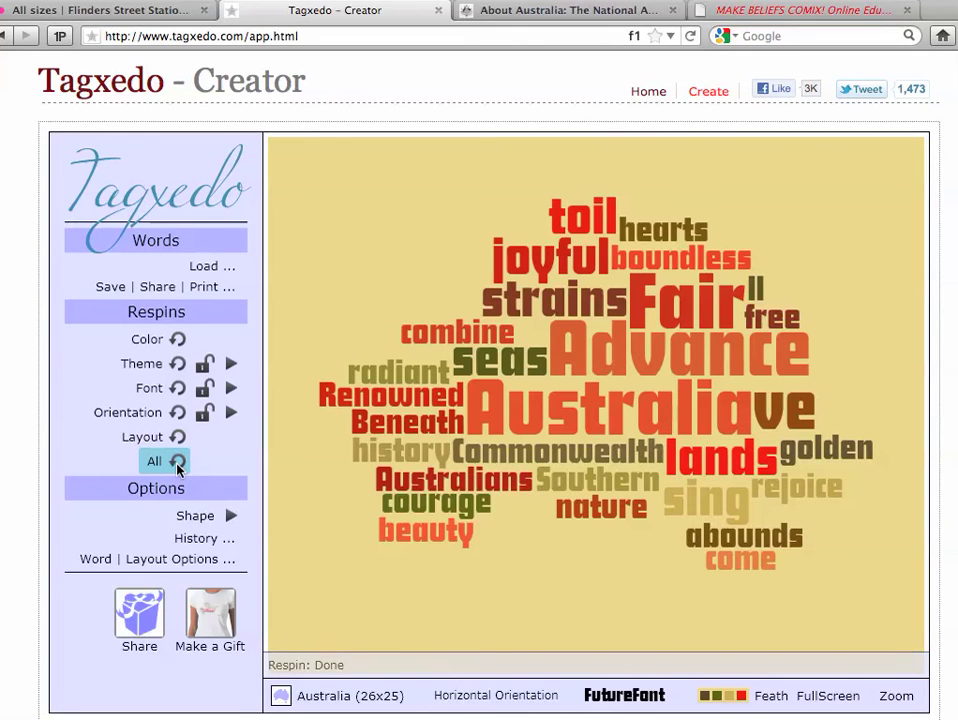
{"action": "left_click", "coordinate": [178, 466]}
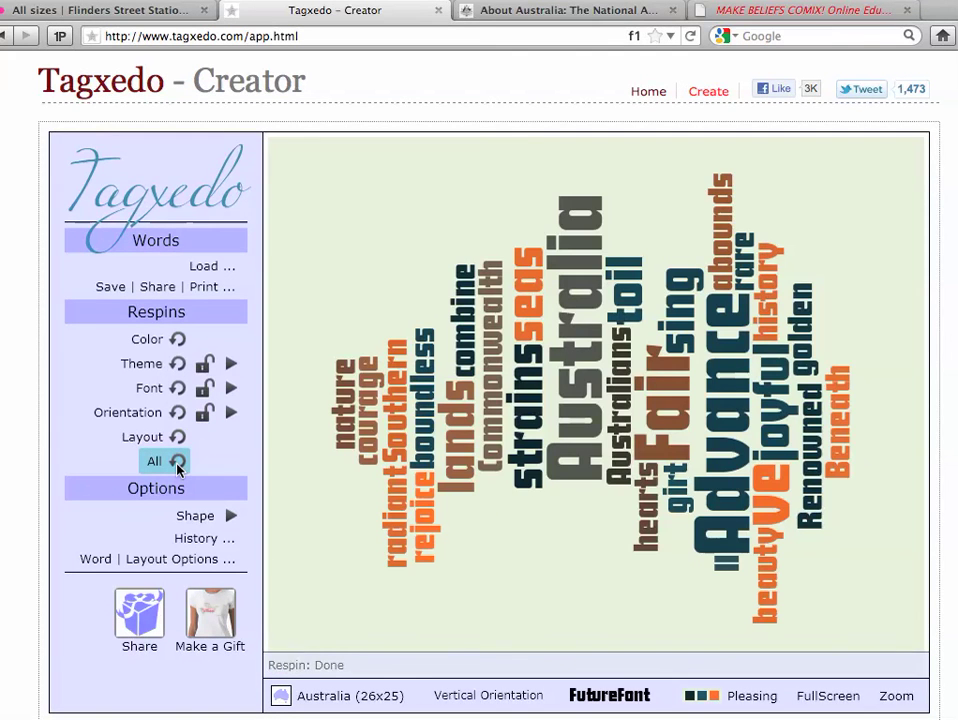
{"action": "left_click", "coordinate": [178, 466]}
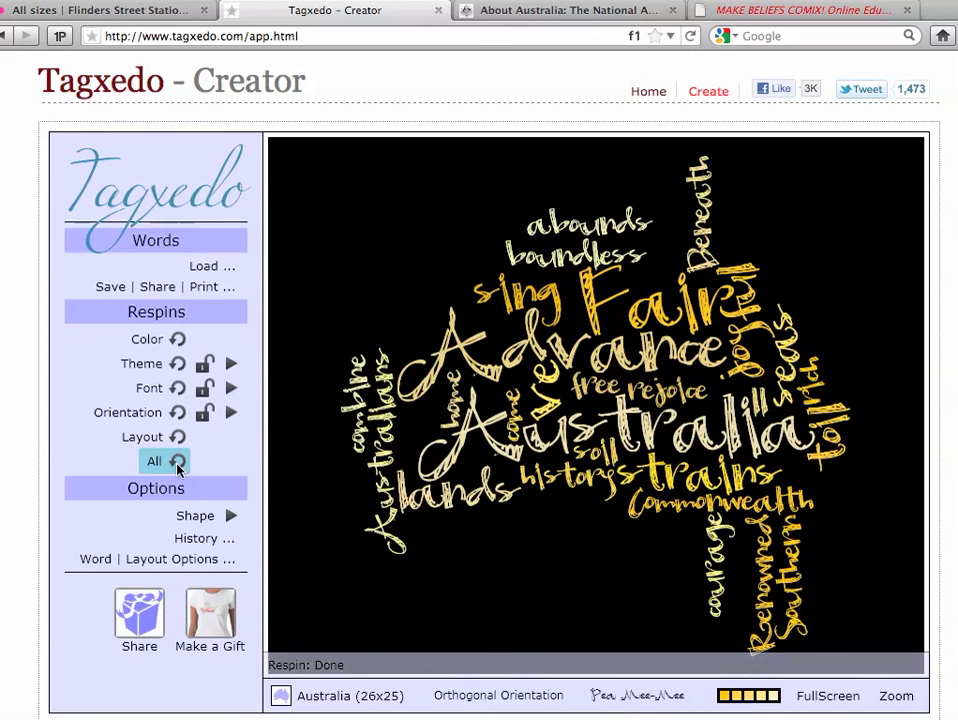
{"action": "left_click", "coordinate": [153, 287]}
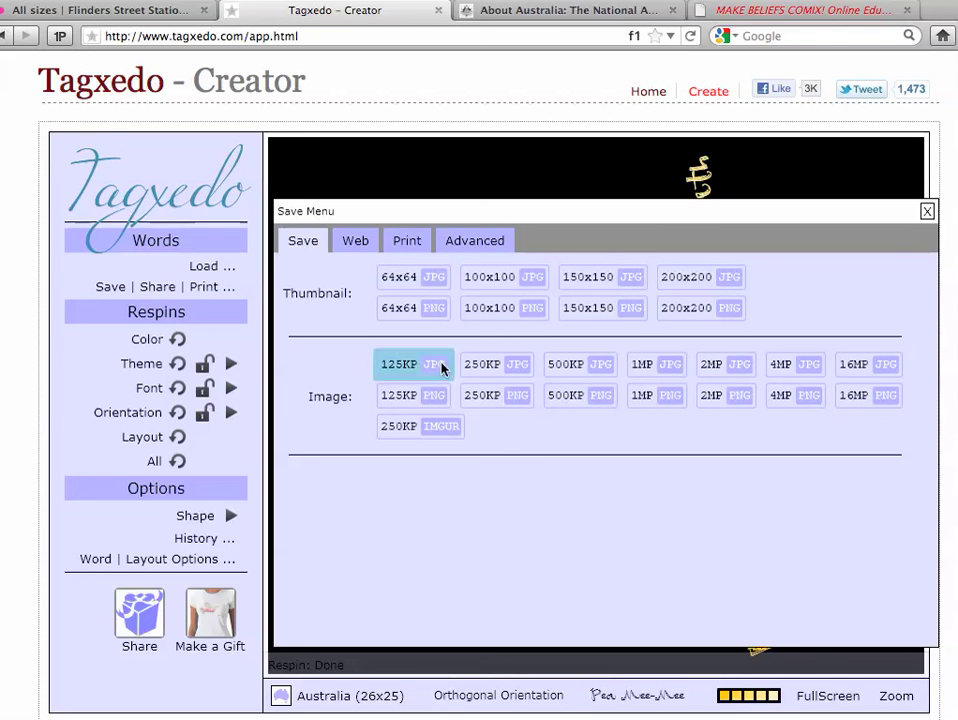
Save the cloud as a 1MP PNG named Australia.png on the Desktop, replacing the old file
{"action": "left_click", "coordinate": [658, 401]}
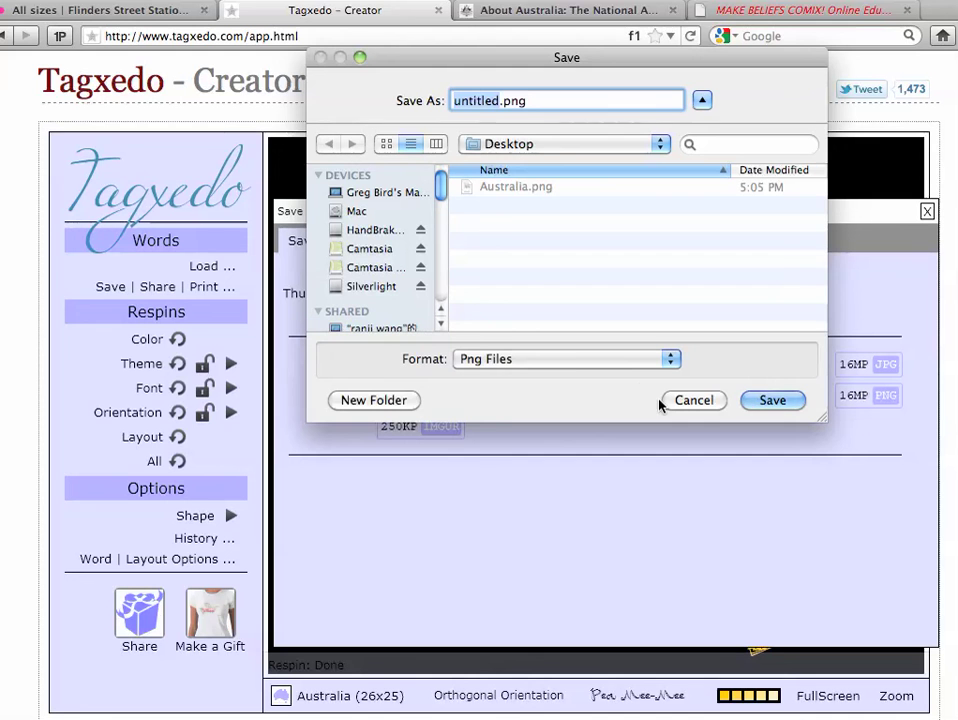
{"action": "left_click", "coordinate": [522, 186]}
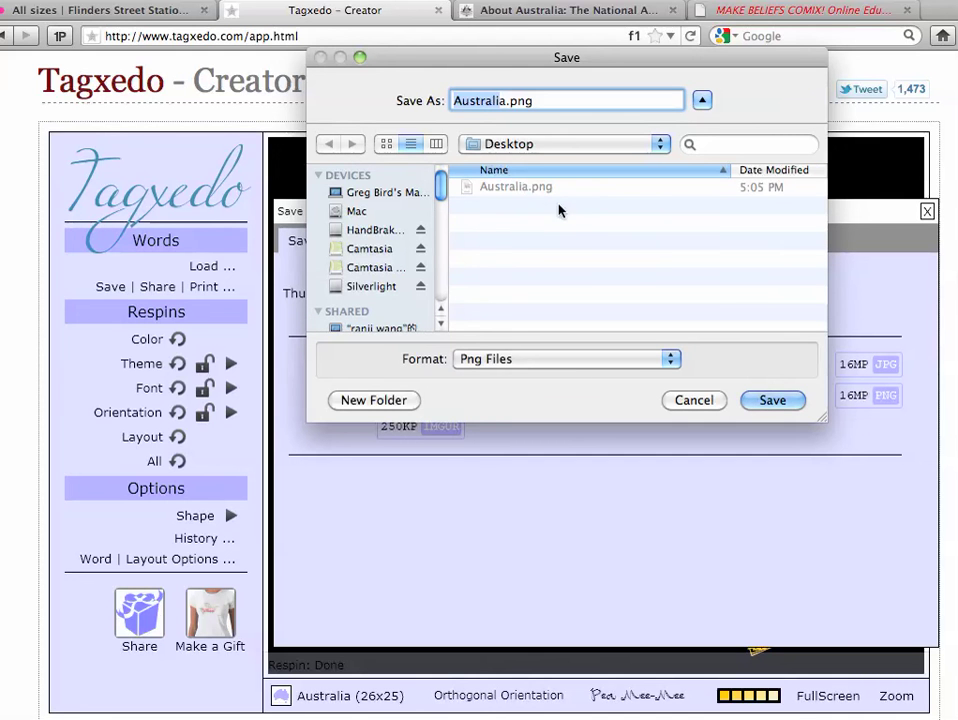
{"action": "left_click", "coordinate": [783, 404]}
{"action": "left_click", "coordinate": [703, 182]}
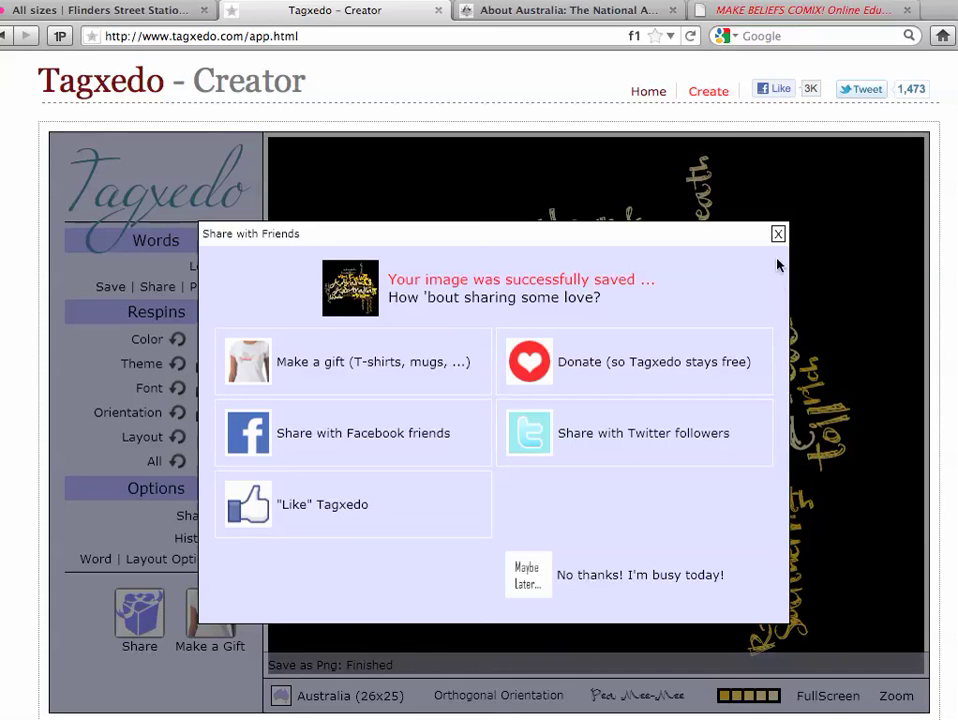
{"action": "left_click", "coordinate": [778, 235]}
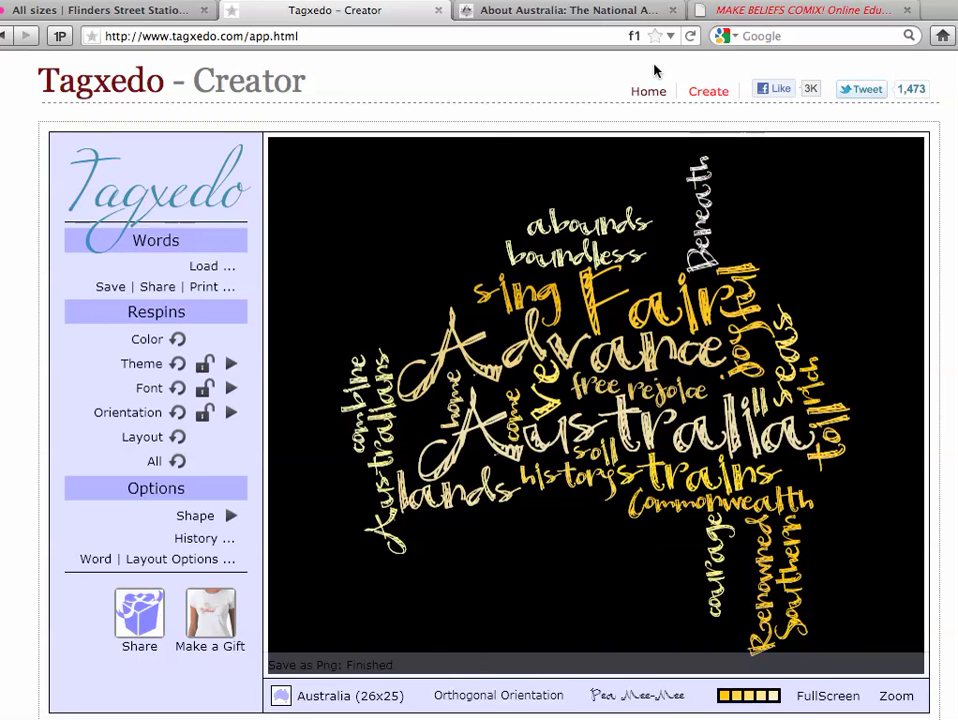
Go to the MakeBeliefsComix comic creator and select the girl with glasses from the cast
{"action": "left_click", "coordinate": [748, 12]}
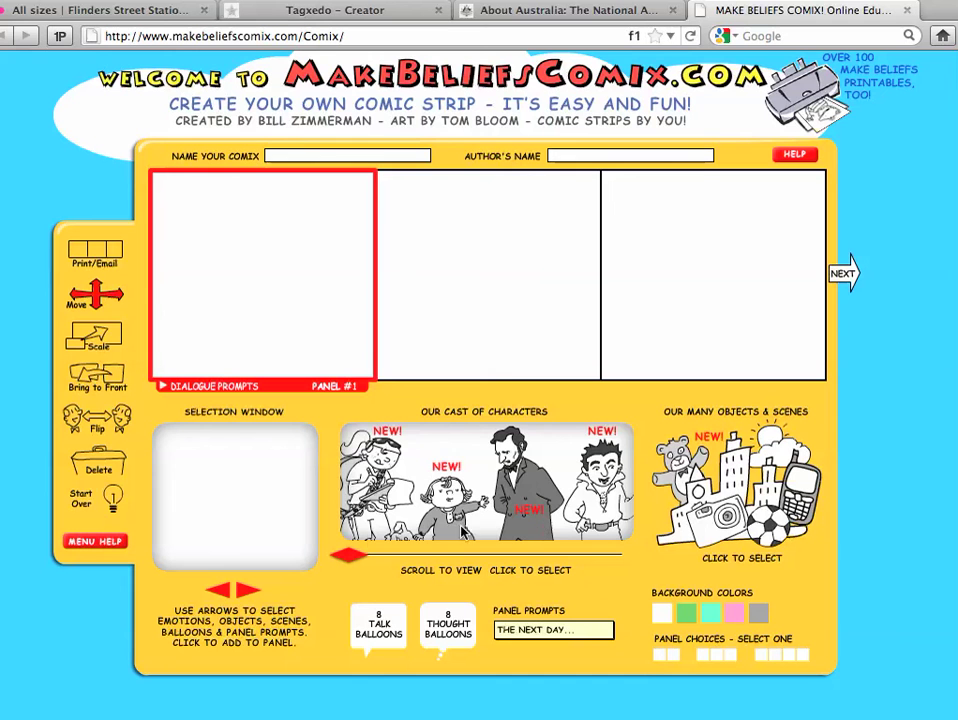
{"action": "left_click_drag", "start_coordinate": [355, 550], "coordinate": [474, 560]}
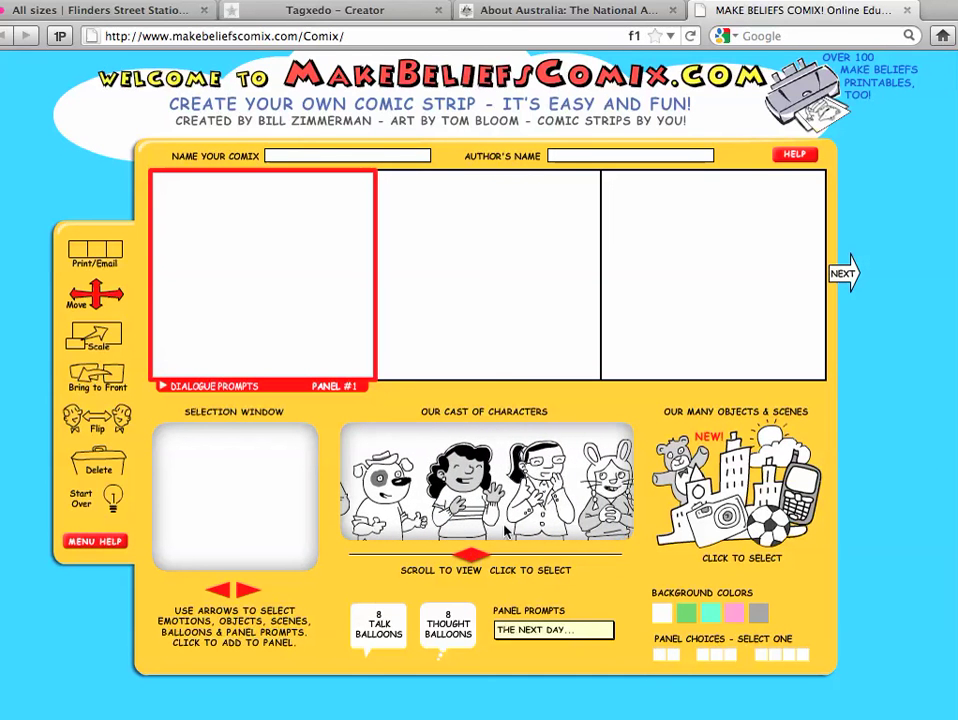
{"action": "left_click", "coordinate": [532, 508]}
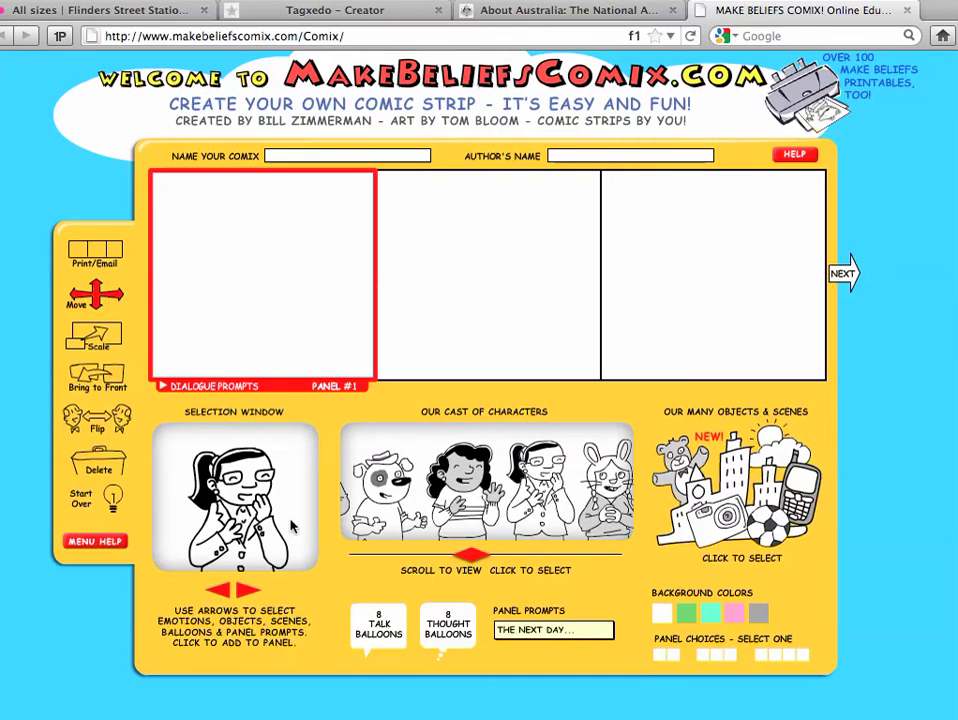
Add the girl in her frowning, arms-down pose to Panel #1's left side
{"action": "left_click", "coordinate": [248, 594]}
{"action": "left_click", "coordinate": [248, 594]}
{"action": "left_click", "coordinate": [248, 594]}
{"action": "left_click", "coordinate": [248, 594]}
{"action": "left_click", "coordinate": [248, 594]}
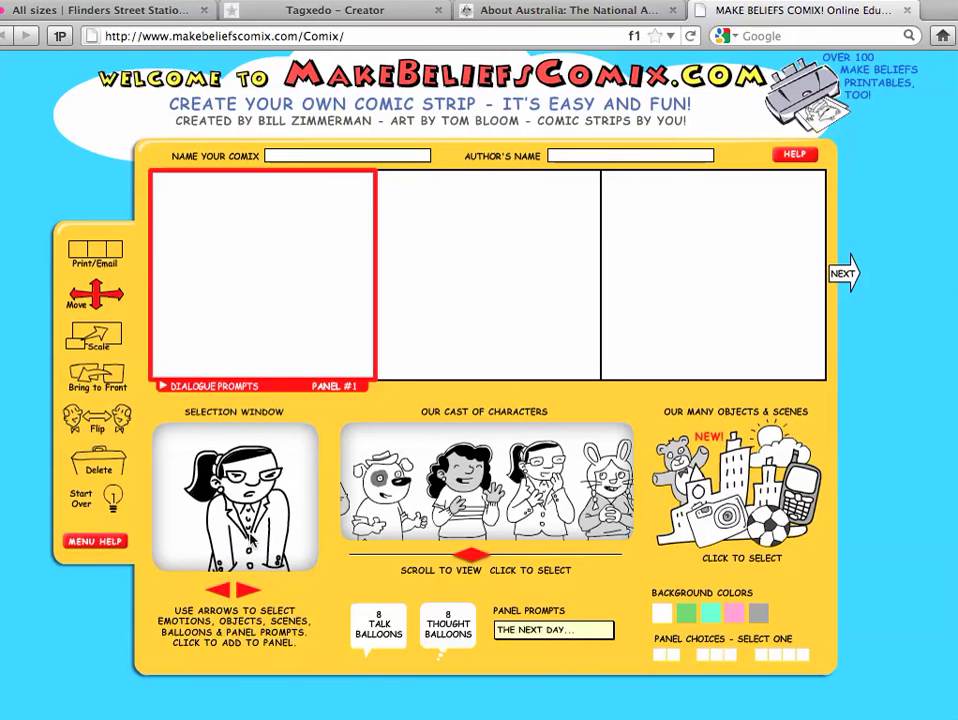
{"action": "left_click", "coordinate": [251, 540]}
{"action": "left_click_drag", "start_coordinate": [290, 350], "coordinate": [166, 232]}
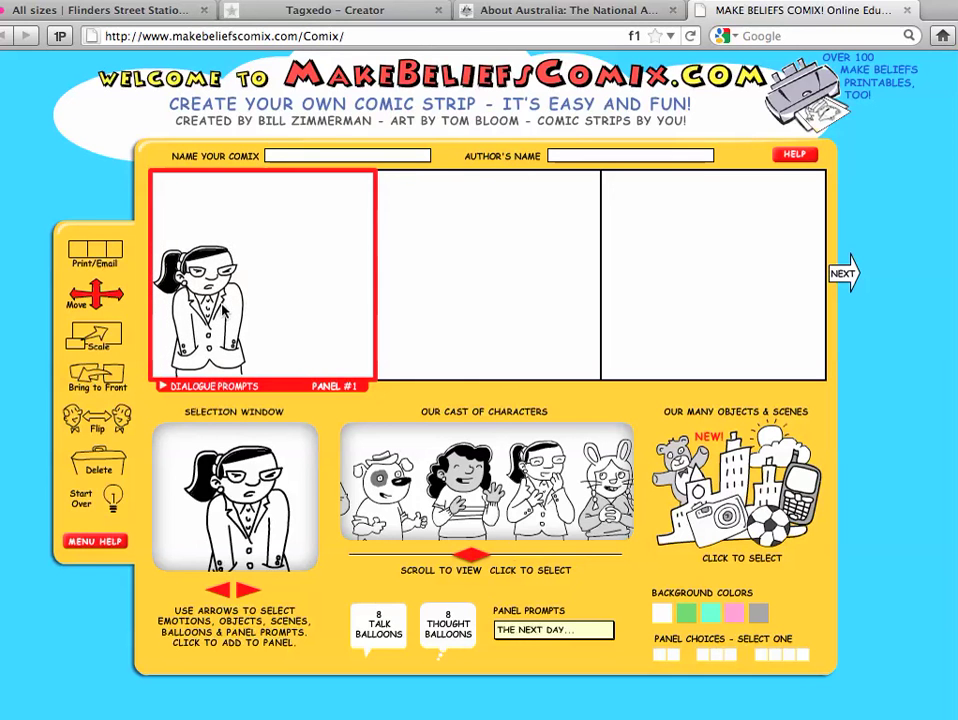
Add a thought balloon to Panel #1, placed above and right of the girl
{"action": "left_click", "coordinate": [449, 625]}
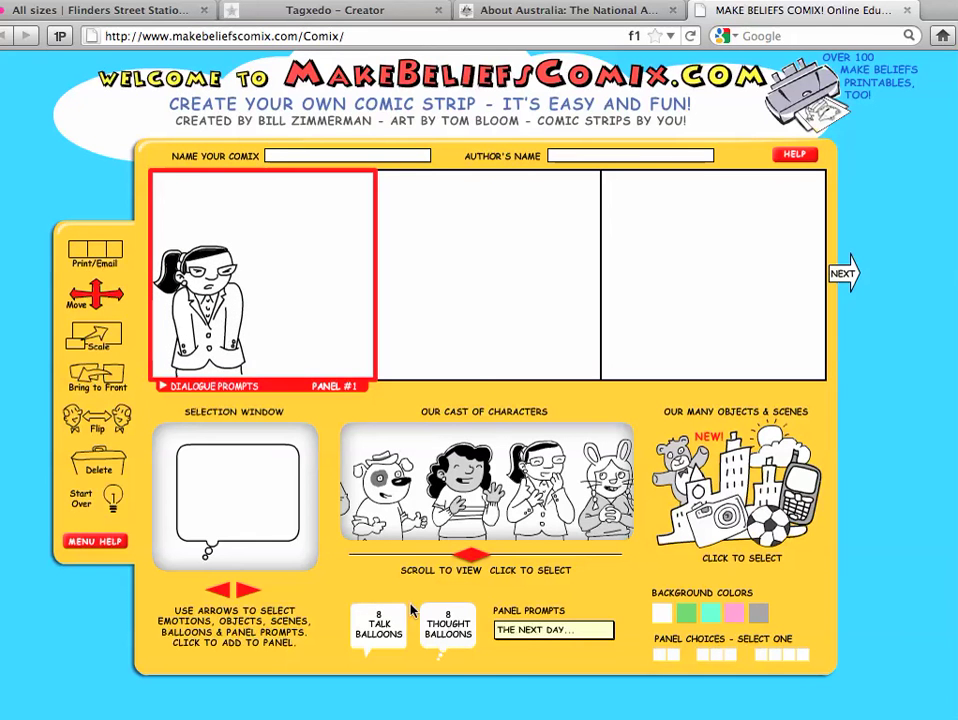
{"action": "left_click", "coordinate": [252, 524]}
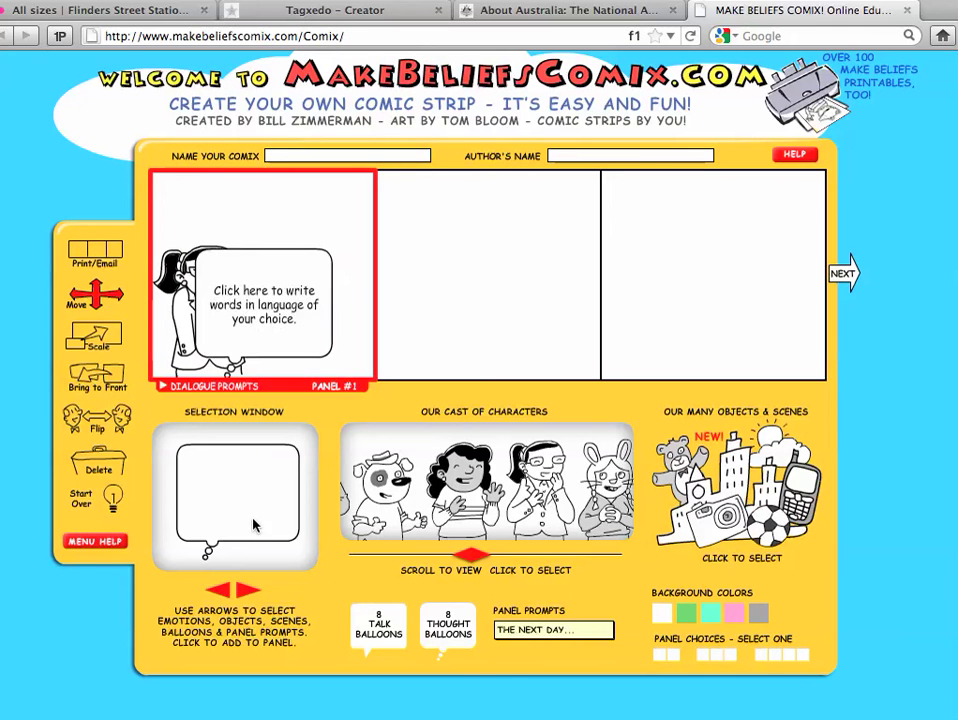
{"action": "left_click_drag", "start_coordinate": [297, 316], "coordinate": [301, 265]}
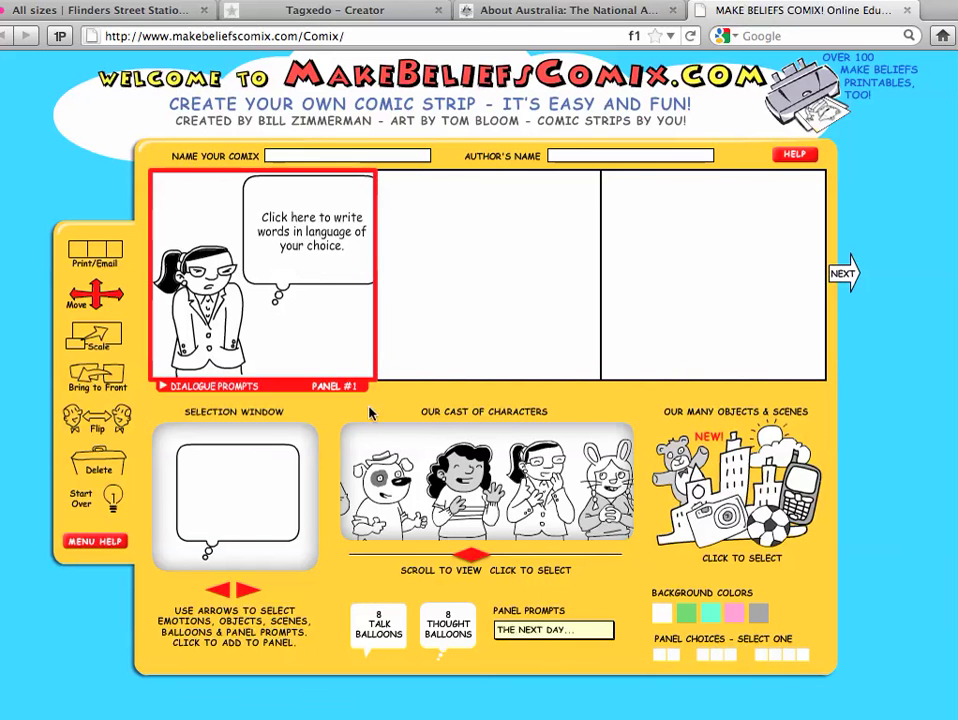
Add the same woman in an arms-spread pose to Panel #2
{"action": "left_click", "coordinate": [443, 325]}
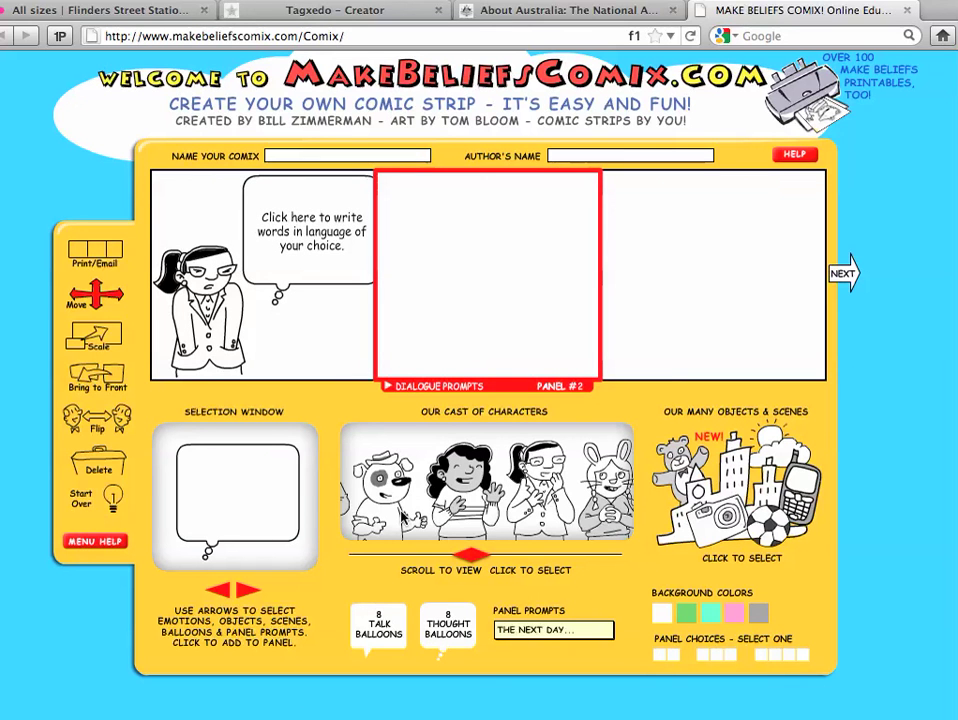
{"action": "left_click", "coordinate": [545, 498]}
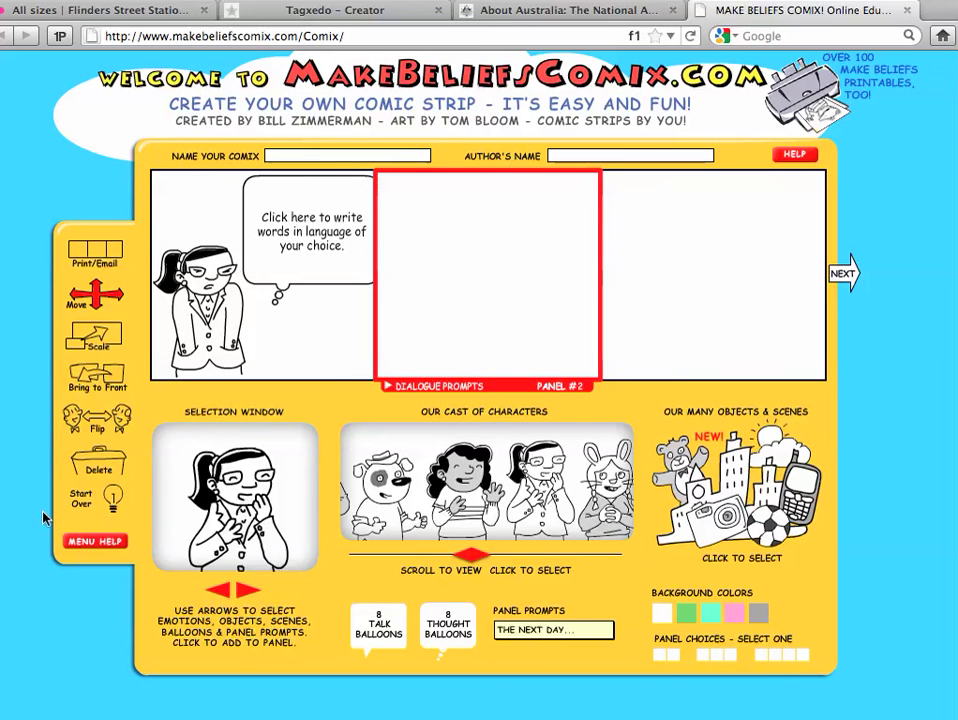
{"action": "left_click", "coordinate": [242, 588]}
{"action": "left_click", "coordinate": [246, 588]}
{"action": "left_click", "coordinate": [247, 540]}
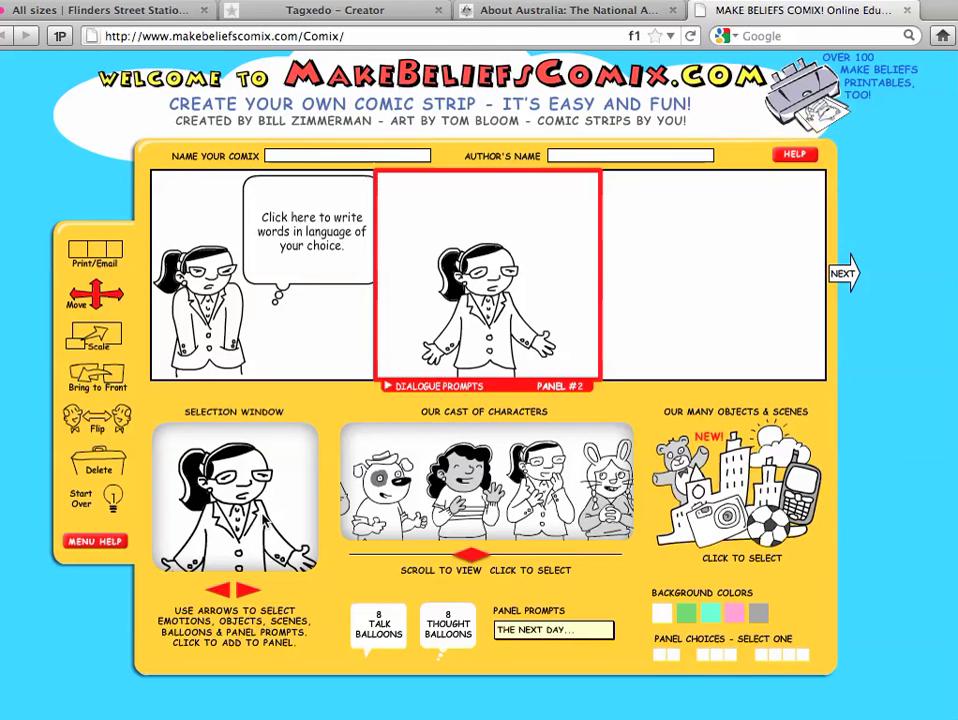